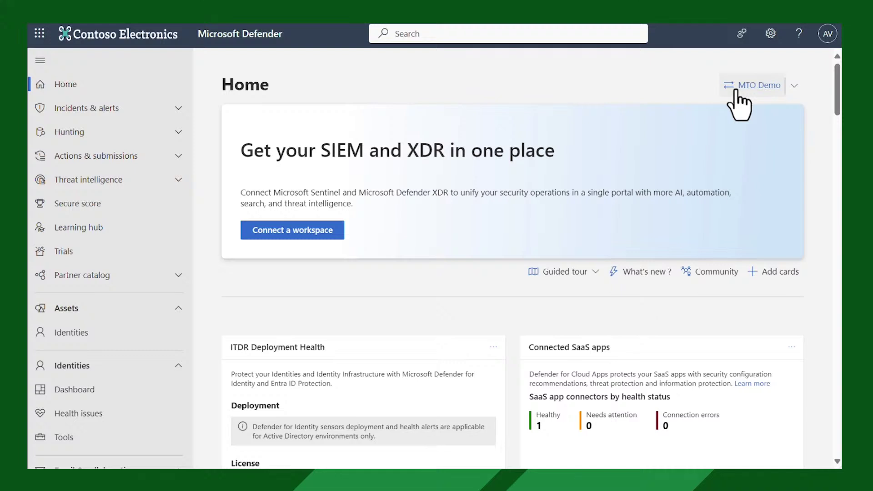
Switch to multi-tenant management and add the WcdTestPrd and MTO Demo tenants.
left_click(795, 85)
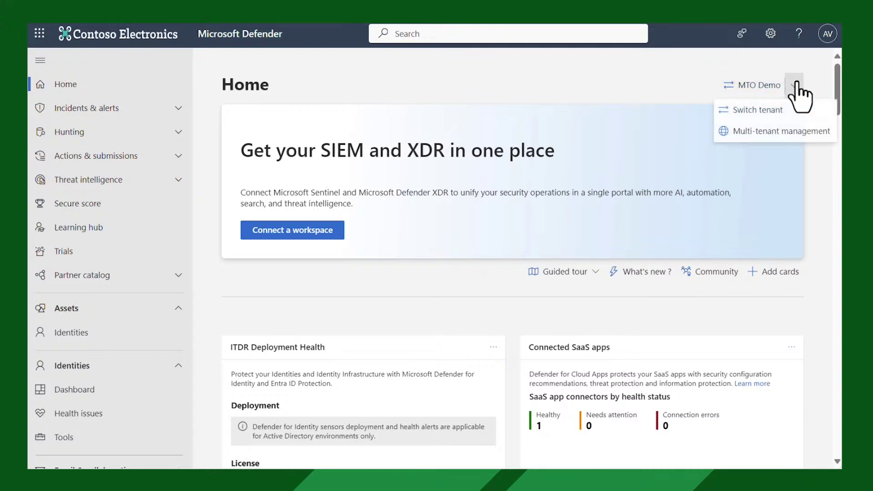
left_click(794, 133)
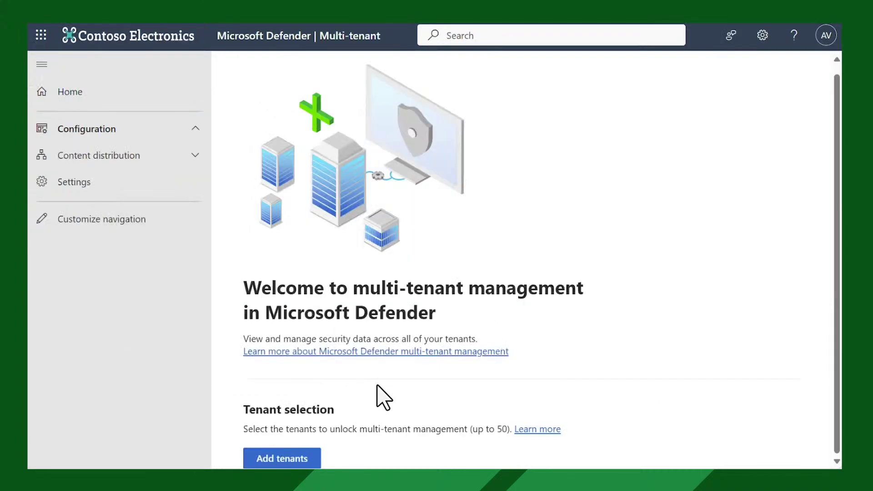
left_click(300, 464)
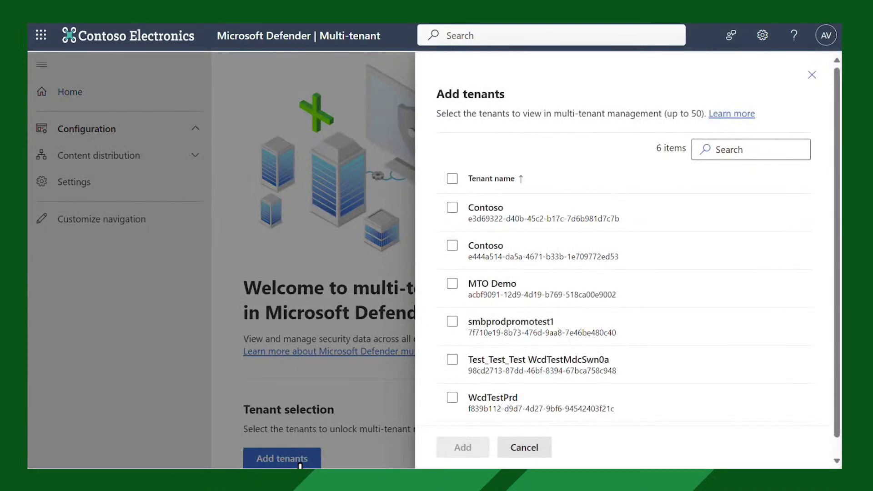
left_click(452, 398)
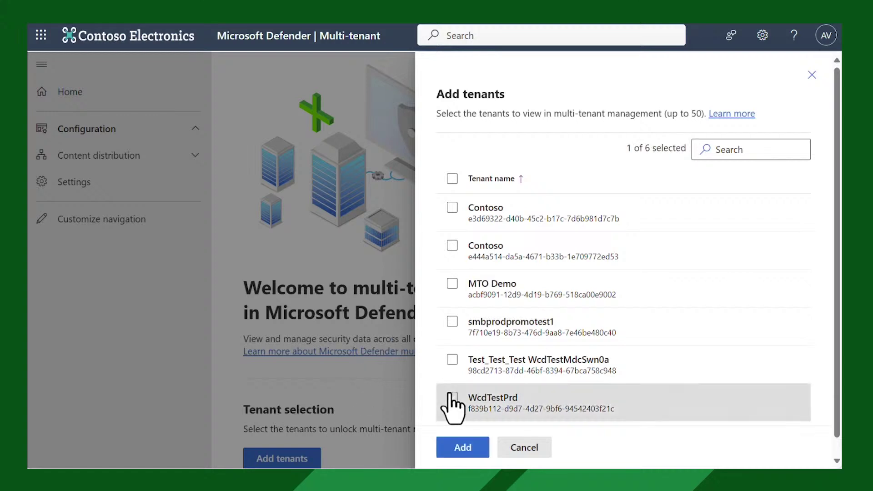
left_click(452, 284)
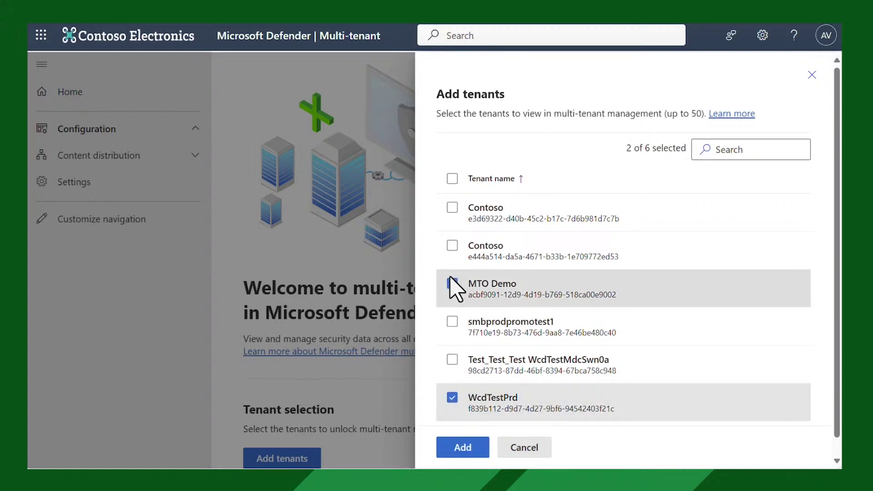
left_click(464, 448)
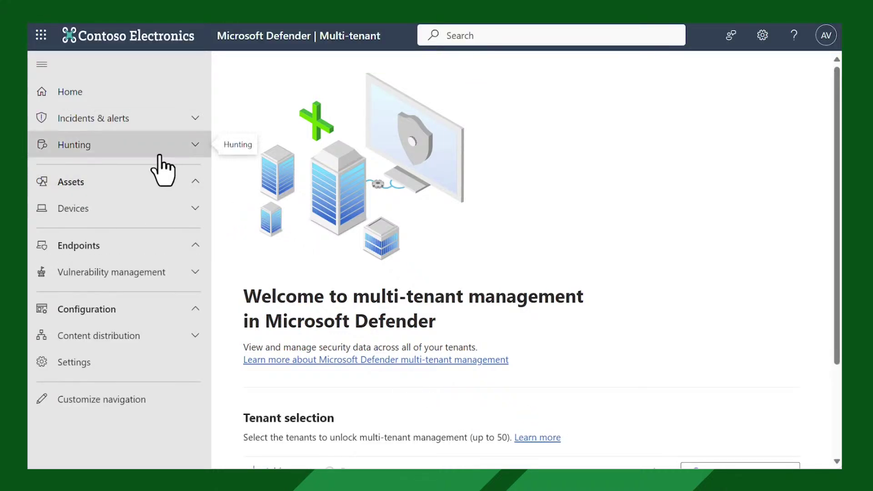
Show the multi-tenant Settings page listing MTO Demo and WcdTestPrd as Active tenants.
left_click(162, 127)
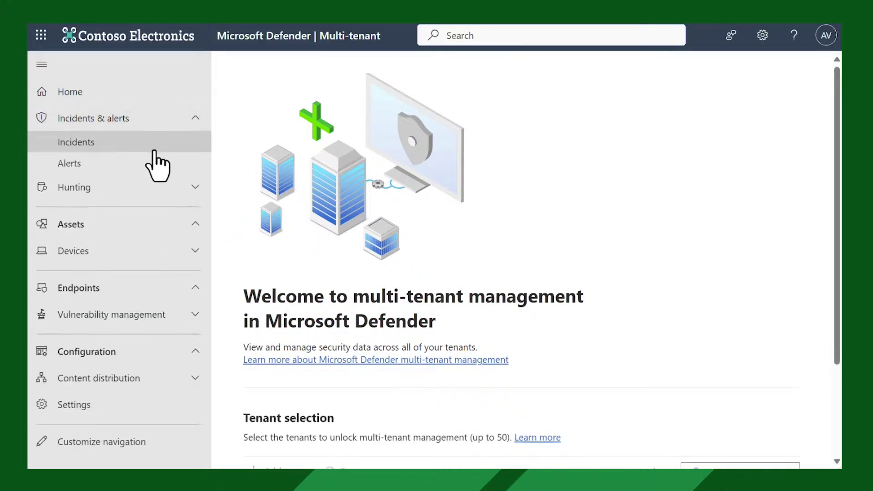
left_click(154, 151)
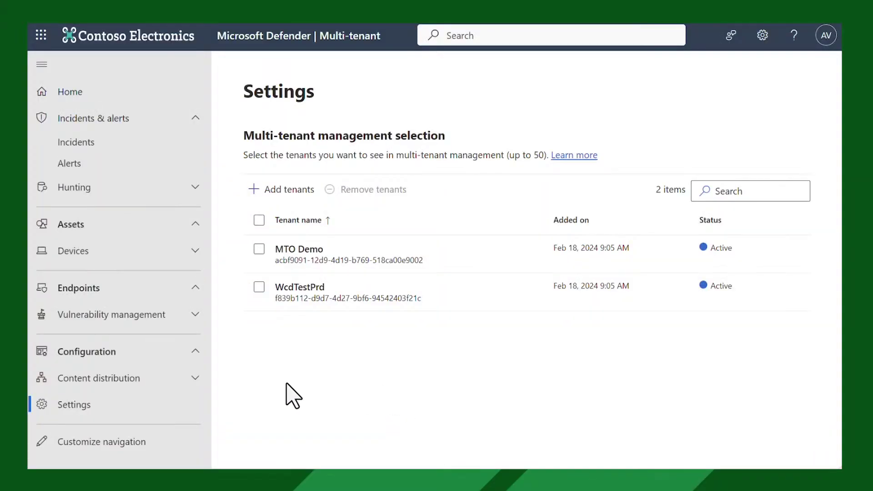
Open the cross-tenant Incidents queue and preview the DFS multiple-users incident's details.
left_click(71, 151)
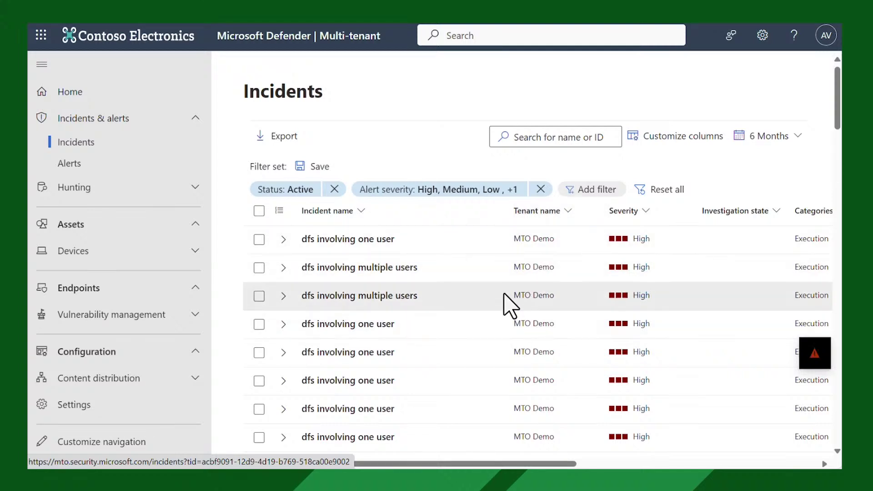
left_click(497, 268)
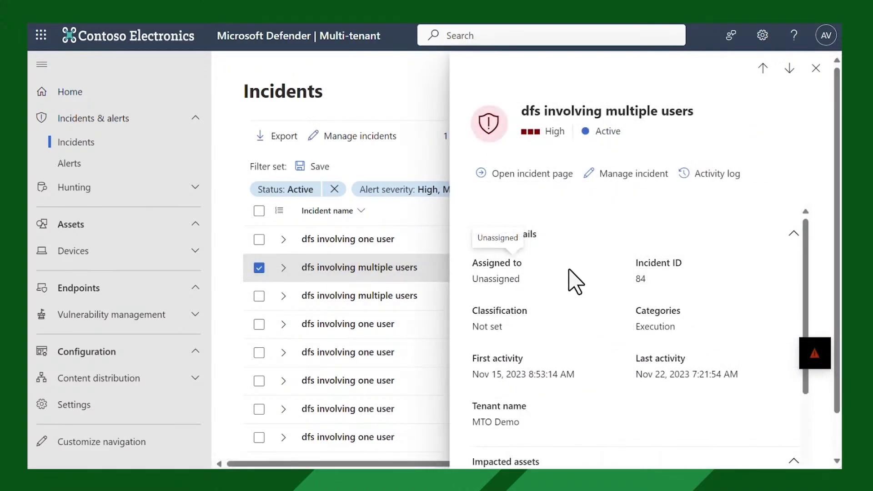
left_click(816, 68)
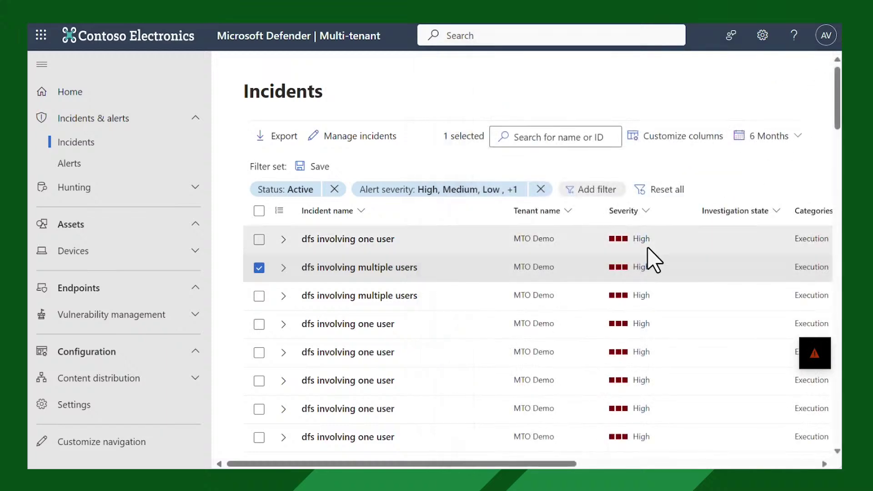
scroll(636, 269, "down", 5)
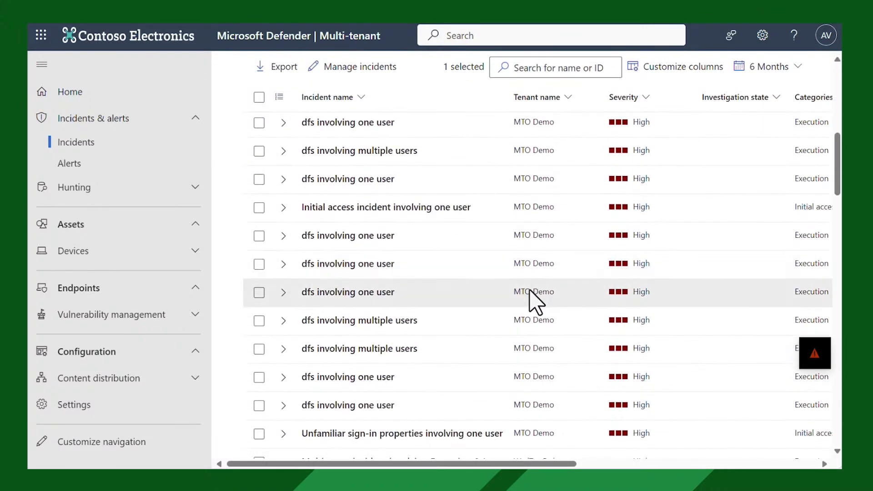
scroll(530, 295, "down", 5)
scroll(596, 259, "up", 2)
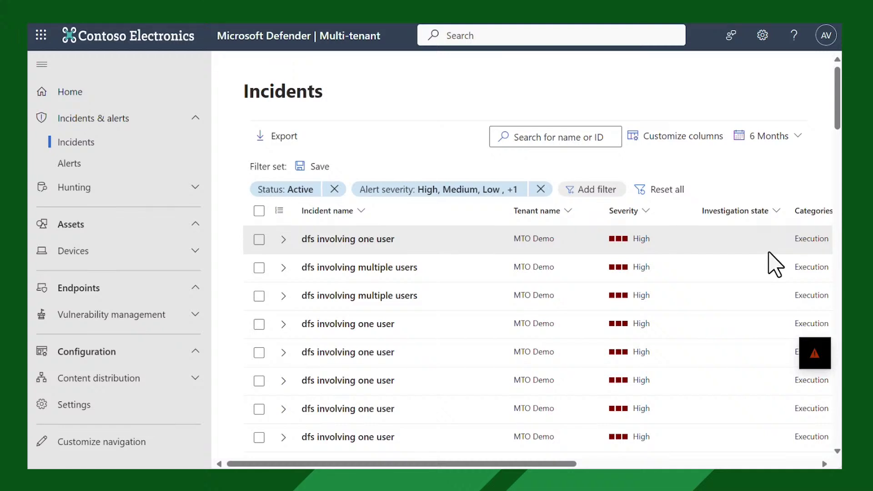
Expand the Hunting section in the navigation pane beside the Incidents list.
left_click(182, 187)
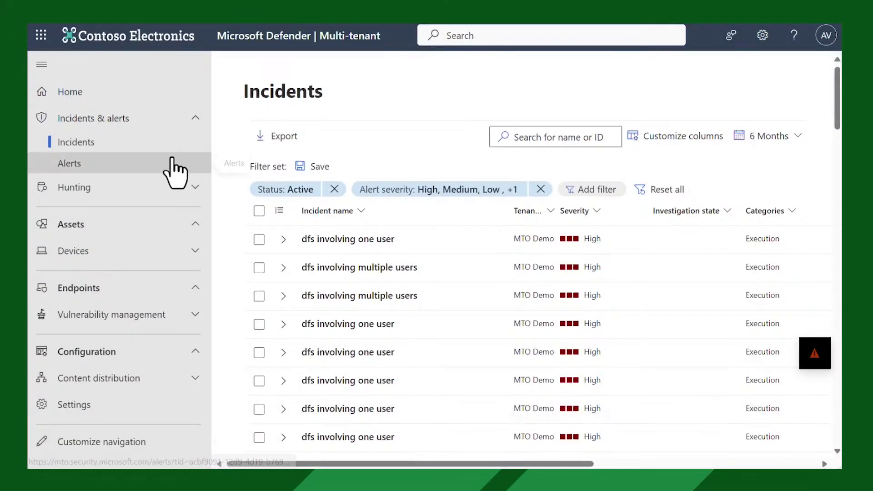
left_click(142, 189)
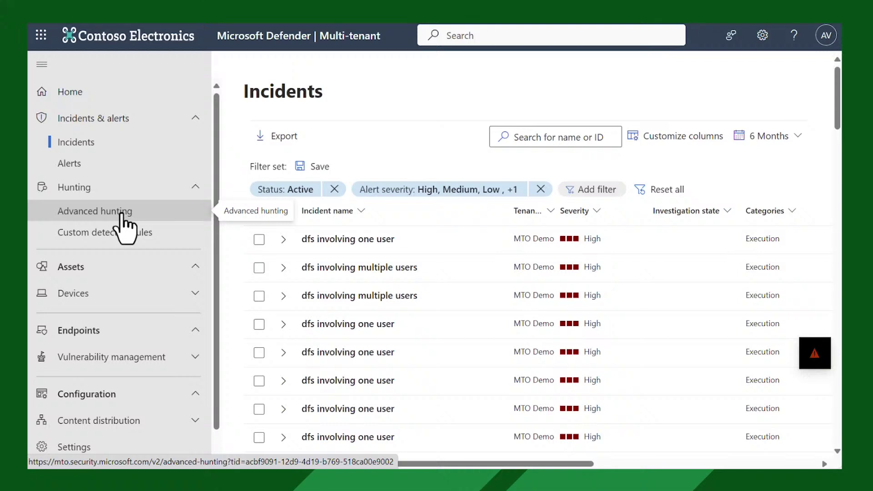
Open Advanced hunting and check the tenant scope, keeping both tenants selected.
left_click(122, 213)
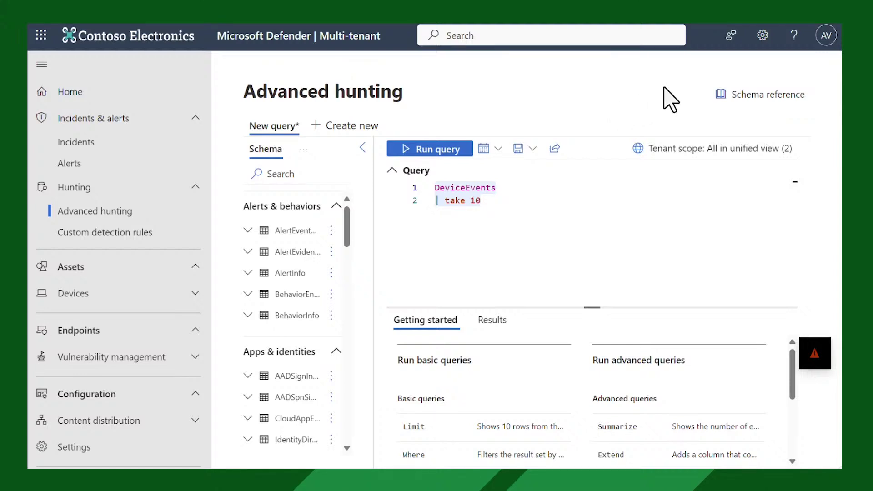
left_click(688, 154)
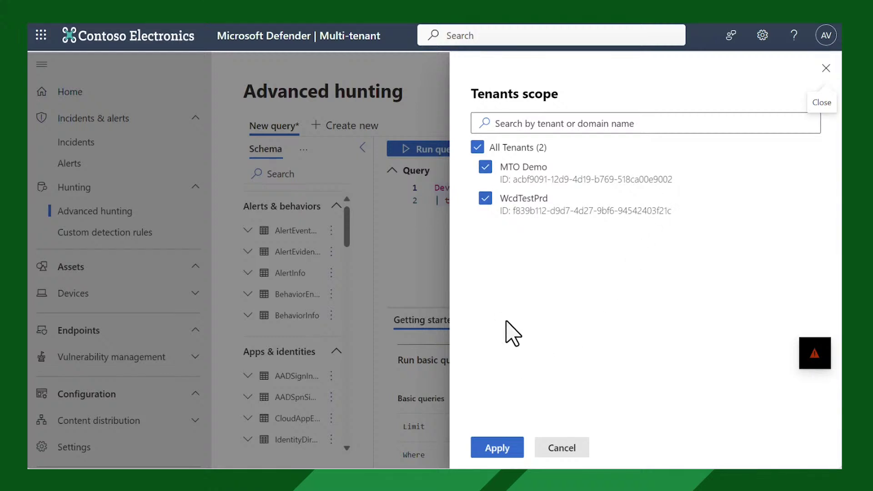
left_click(577, 447)
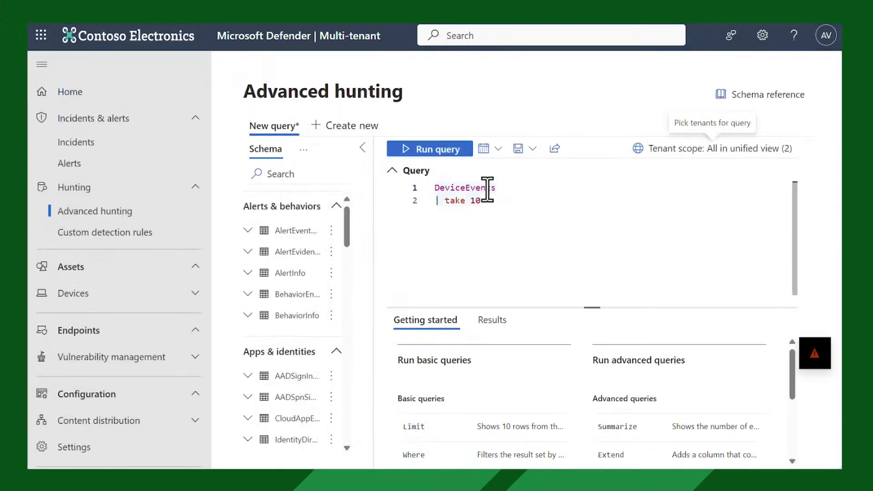
Run the DeviceEvents | take 10 query across tenants, enlarging the results and TenantId column.
left_click(443, 152)
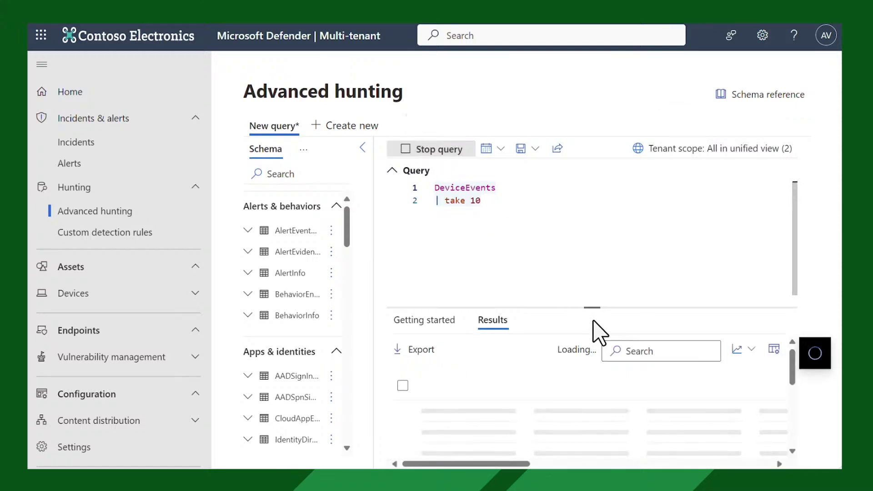
left_click_drag(594, 306, 590, 250)
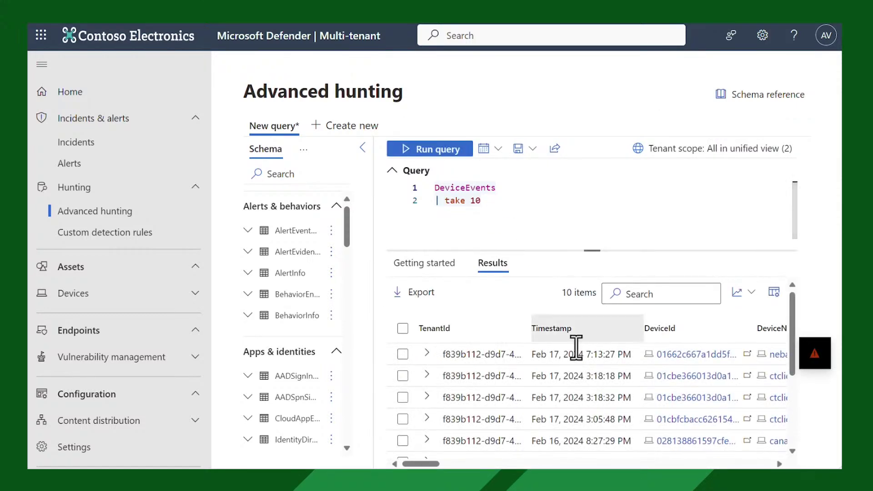
left_click_drag(529, 327, 573, 325)
left_click_drag(436, 464, 411, 465)
right_click(478, 464)
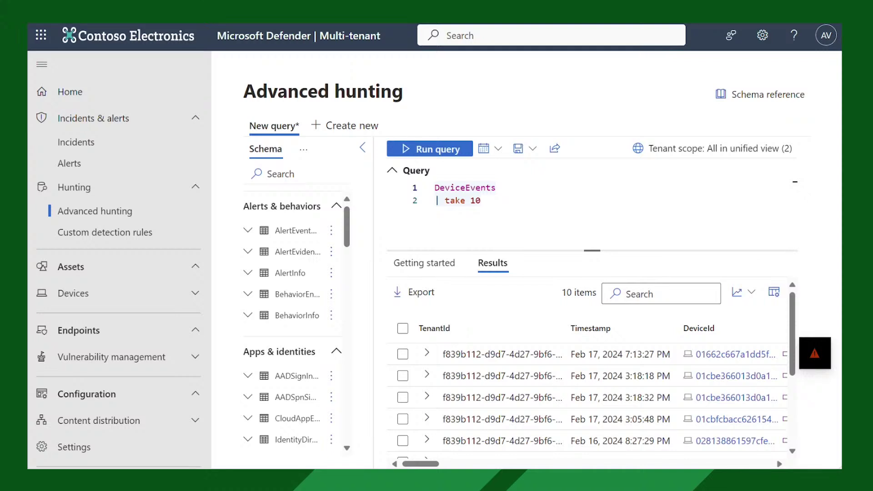
left_click(117, 232)
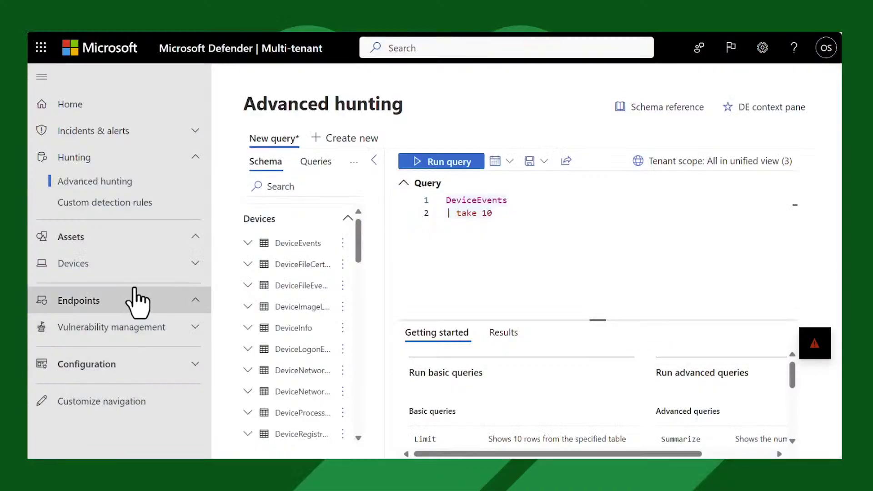
Open the Devices Tenants overview showing 3 tenants, 84 devices and 4 high risk.
left_click(190, 270)
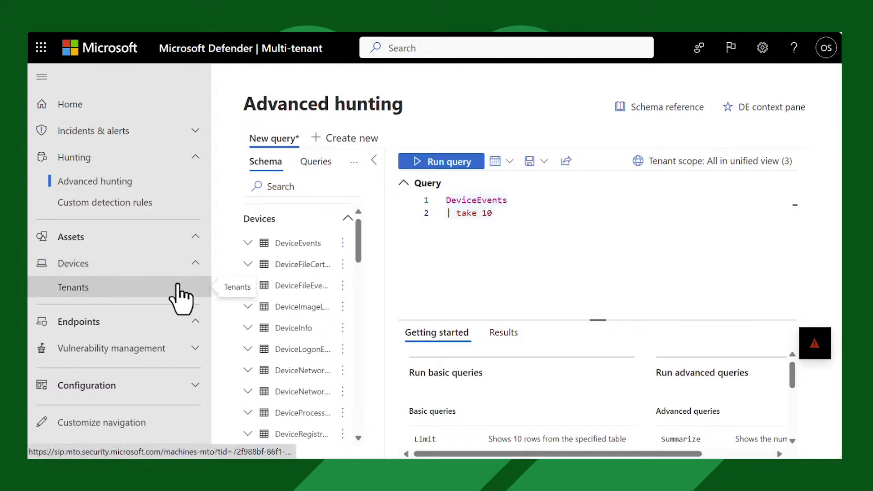
left_click(178, 285)
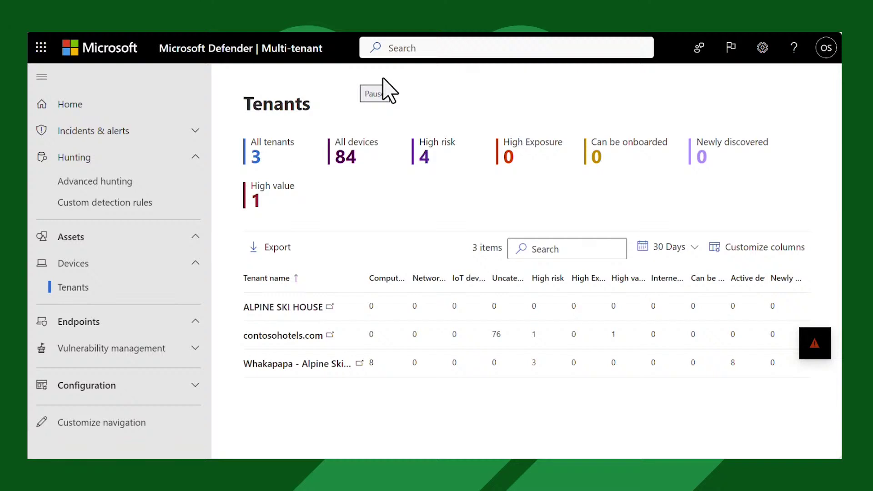
Open the Vulnerability management dashboard (40/100 exposure score) and collapse the navigation pane.
left_click(110, 348)
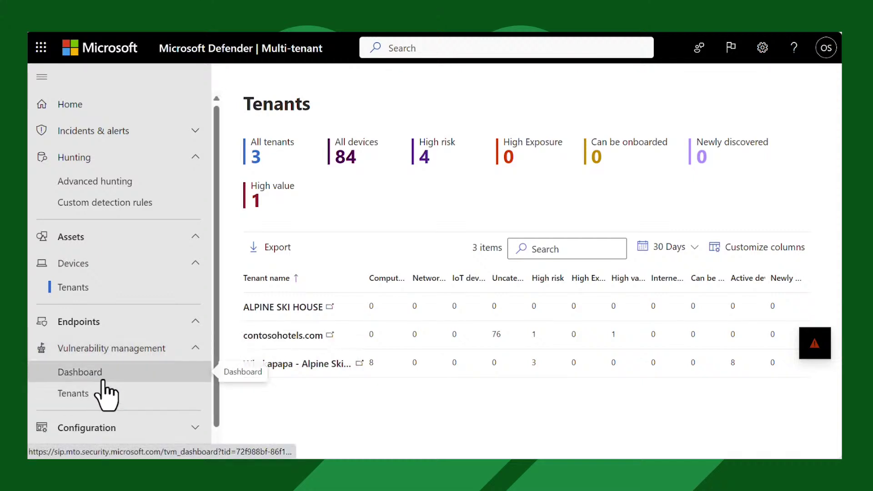
left_click(102, 382)
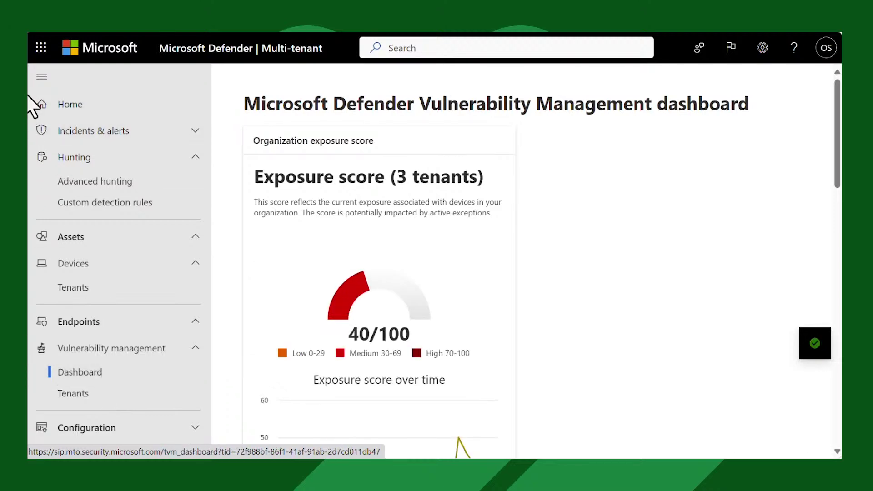
left_click(35, 76)
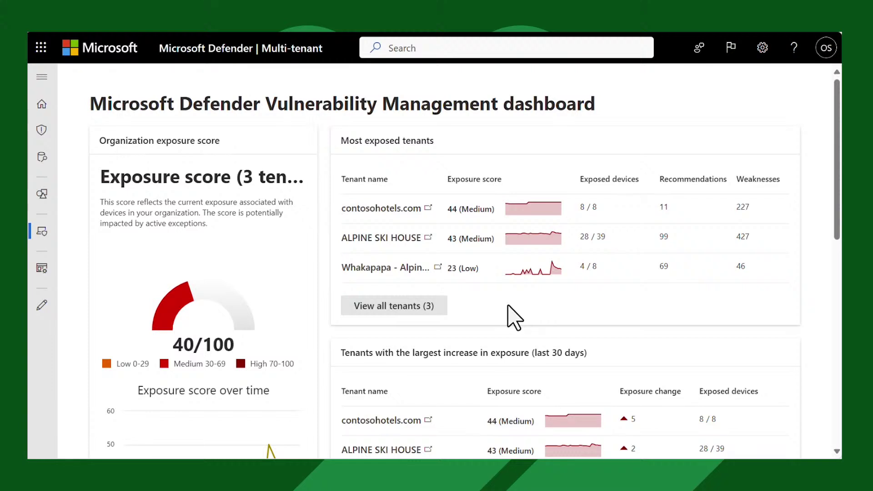
mouse_move(531, 204)
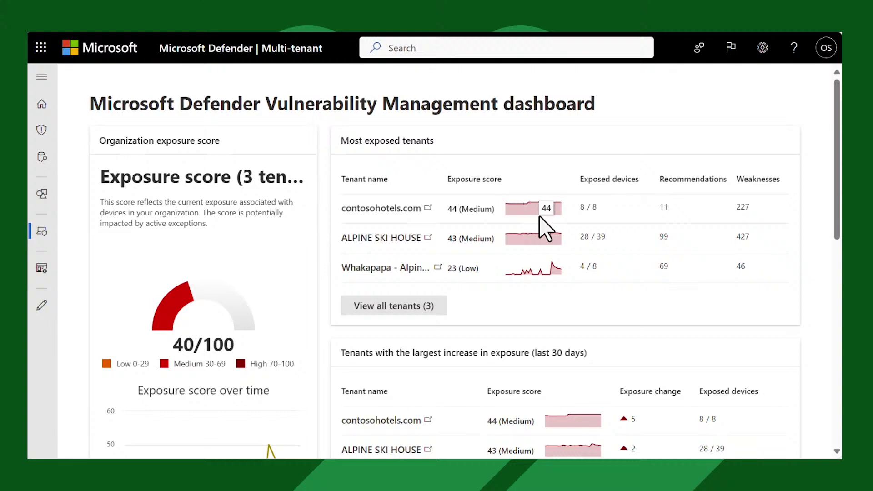
mouse_move(556, 275)
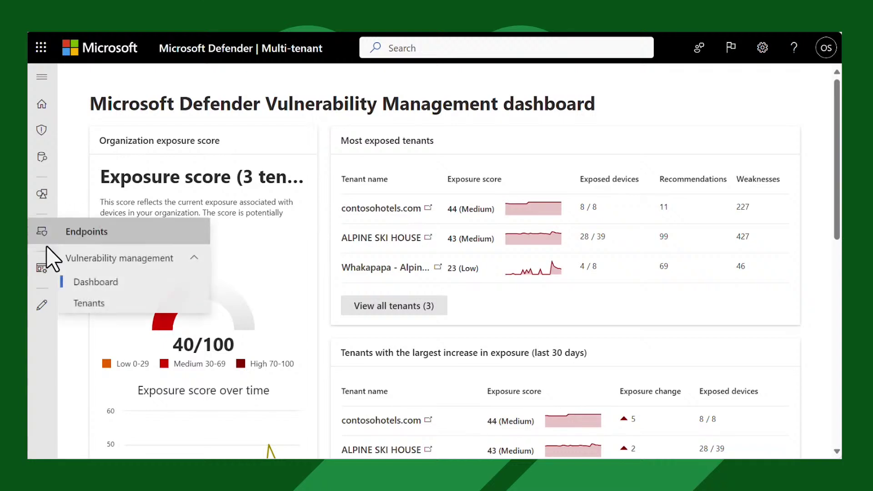
Open the vulnerability Tenants page listing exposure scores 23, 43 and 44.
mouse_move(73, 234)
left_click(96, 303)
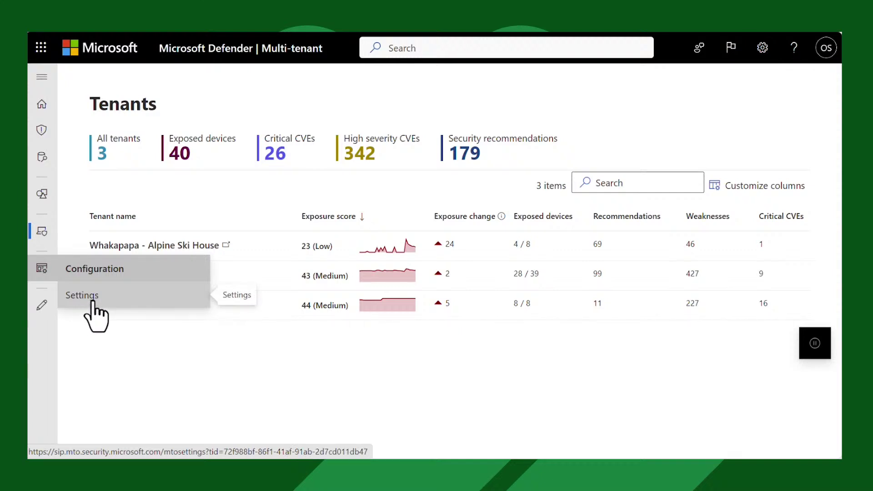
Open the multi-tenant management settings and bring up the Add tenants pane.
left_click(93, 300)
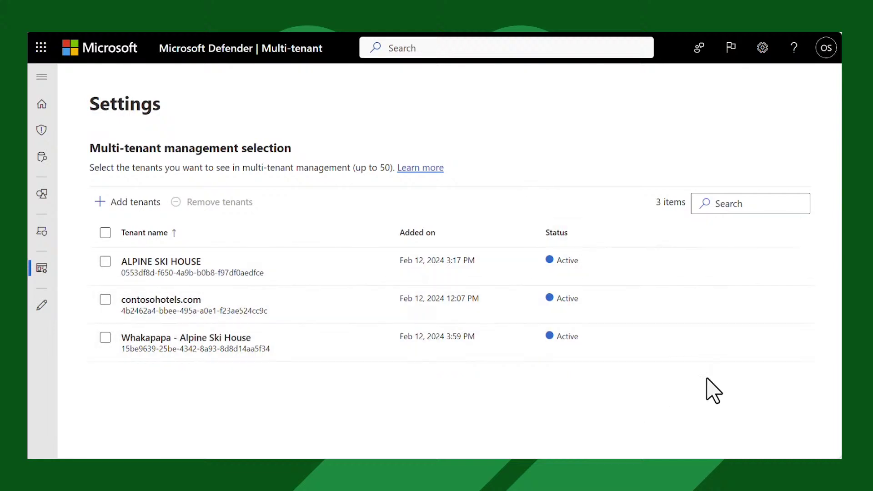
left_click(135, 201)
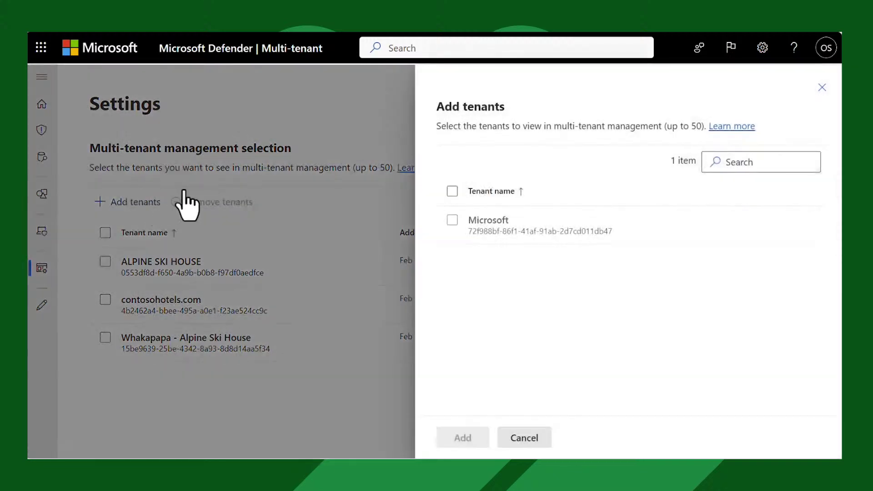